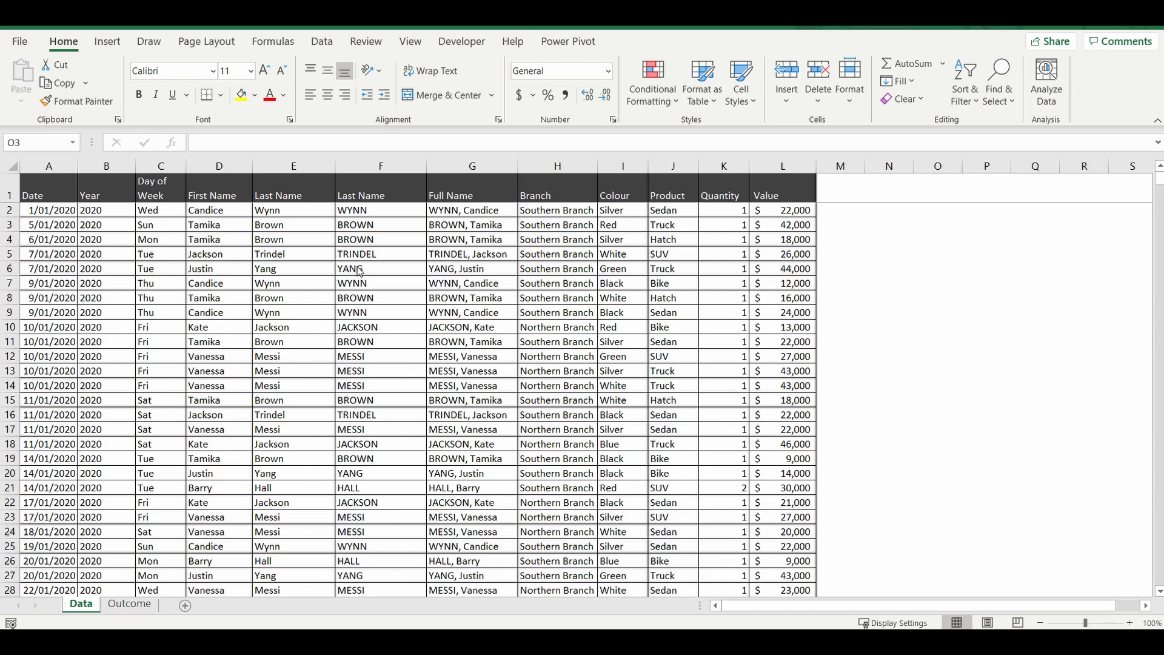
Clear the contents of cell ranges D9:F17 and G17:I22 on the Data sheet.
click(223, 314)
drag(242, 337, 311, 426)
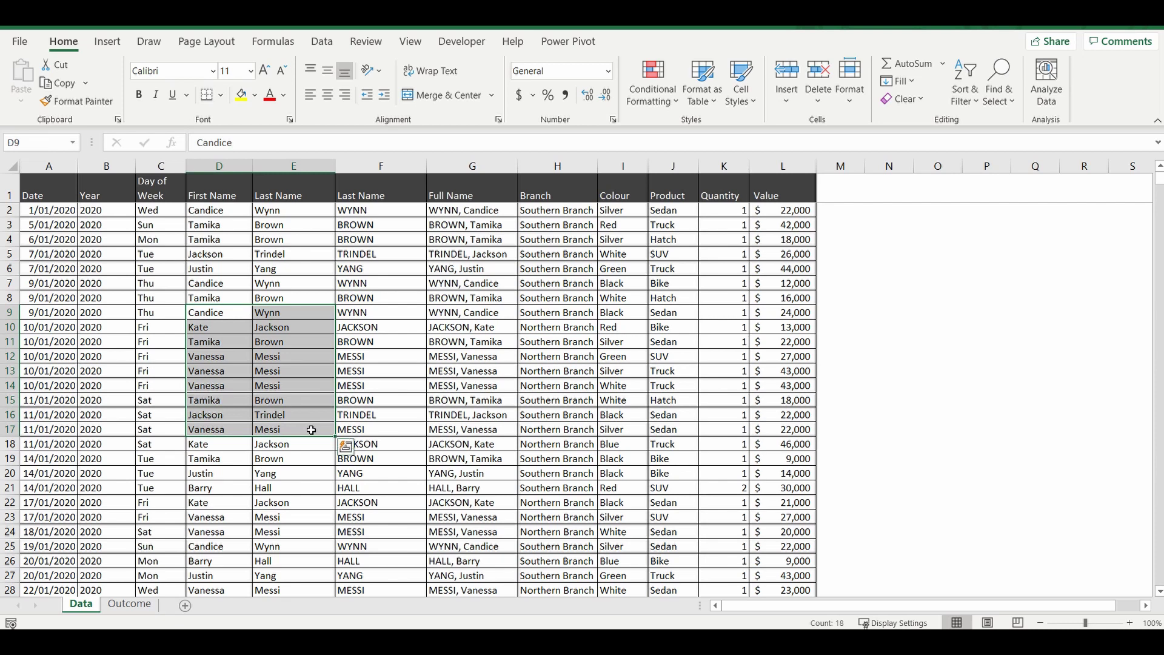
key(Delete)
drag(497, 432, 632, 496)
key(Delete)
Fill the Branch and Colour cells in H6:I11 with yellow.
drag(529, 270, 621, 341)
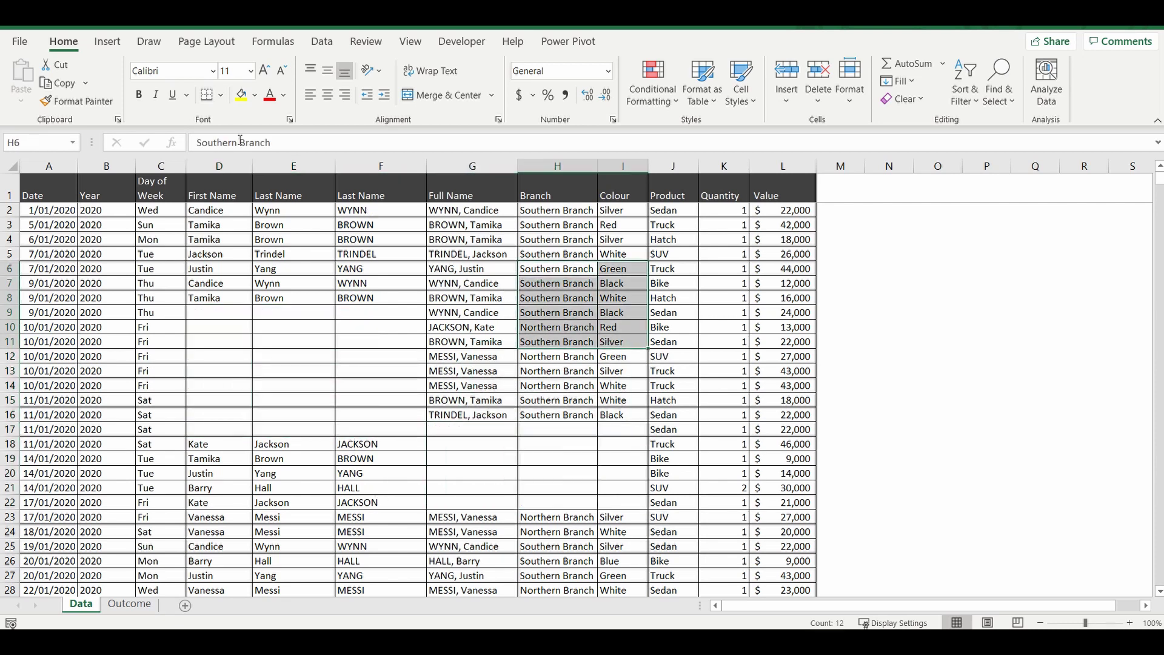
click(241, 98)
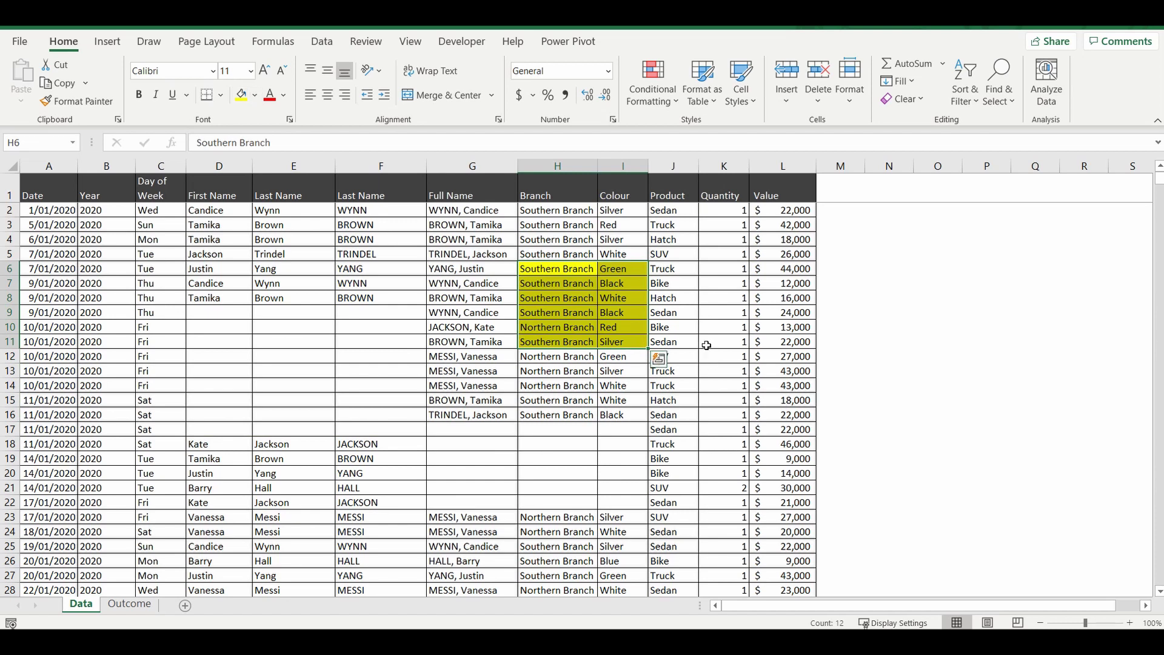
click(707, 345)
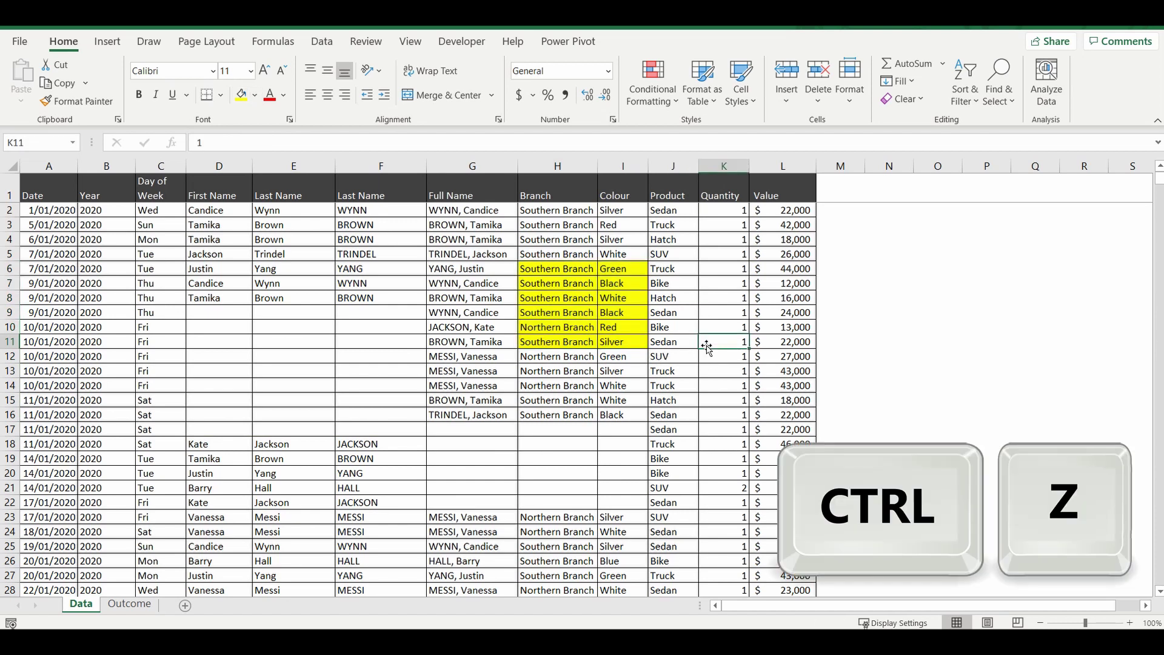
Undo the yellow fill and both clearings of cell contents.
key(ctrl+z)
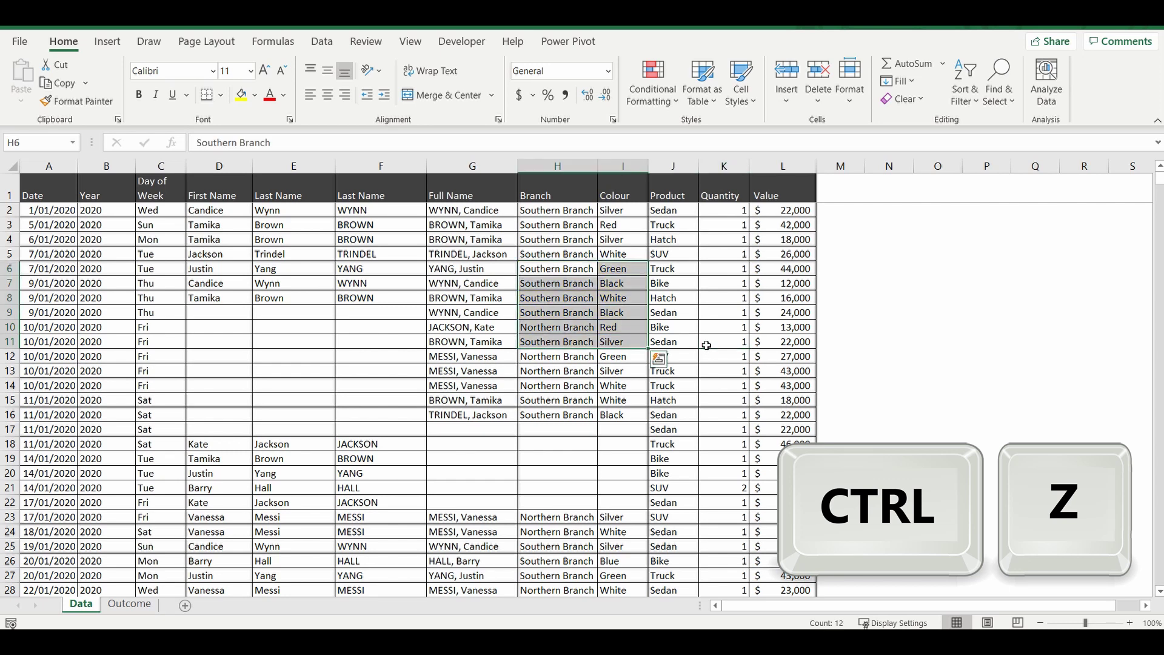
key(ctrl+z)
key(ctrl+z)
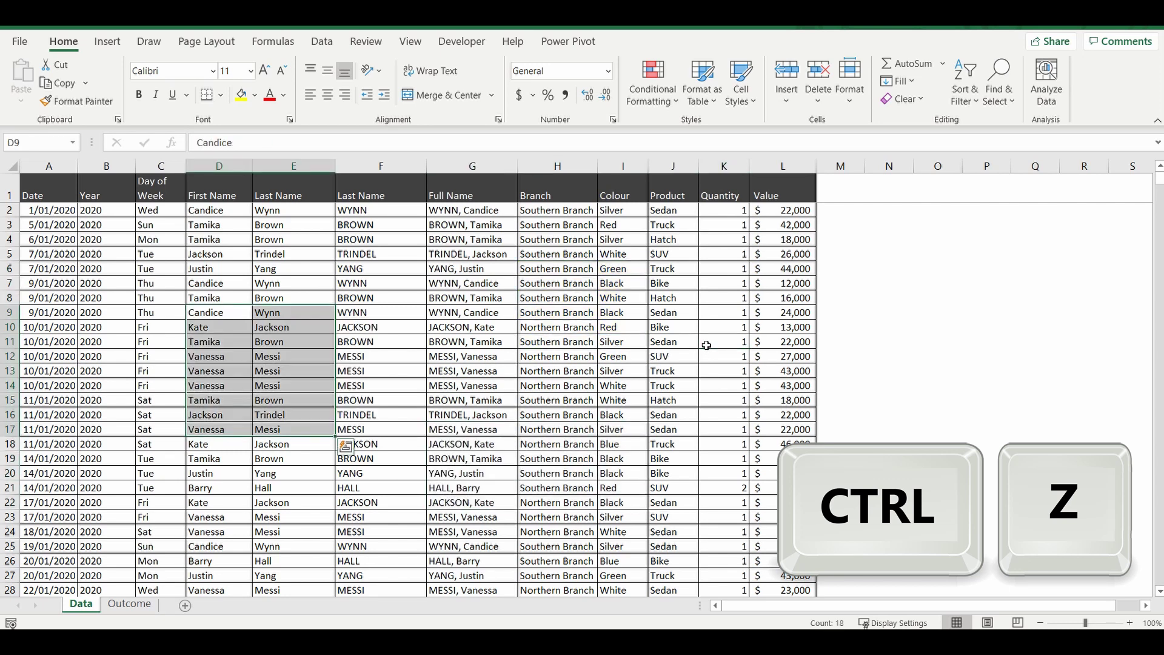
click(402, 256)
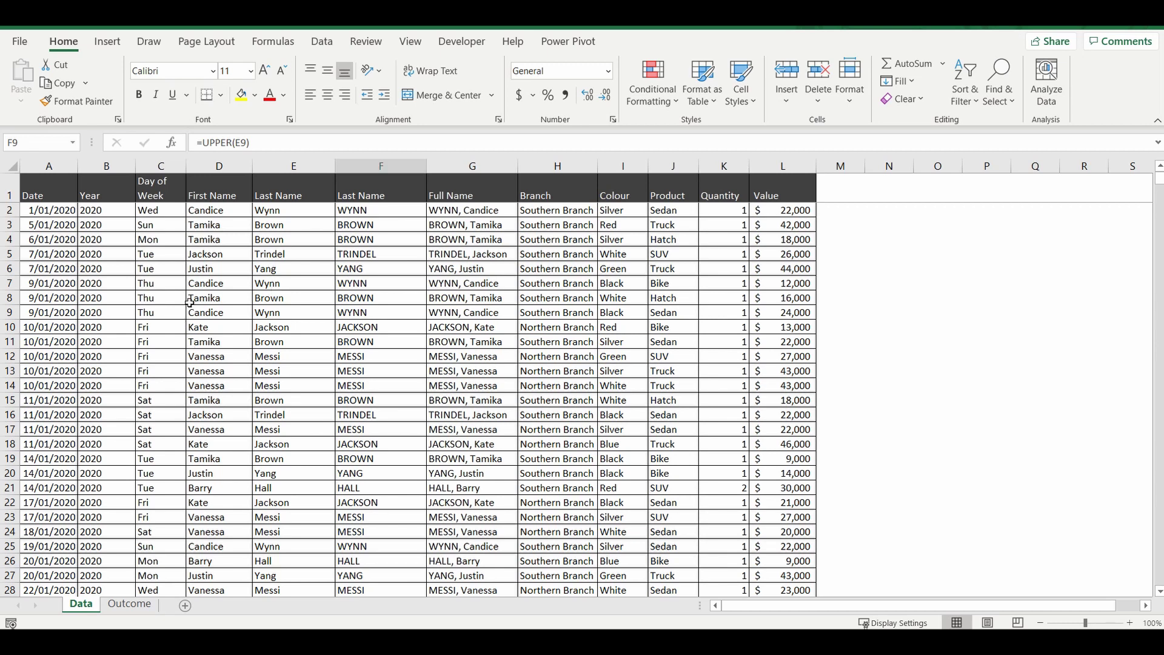
click(161, 298)
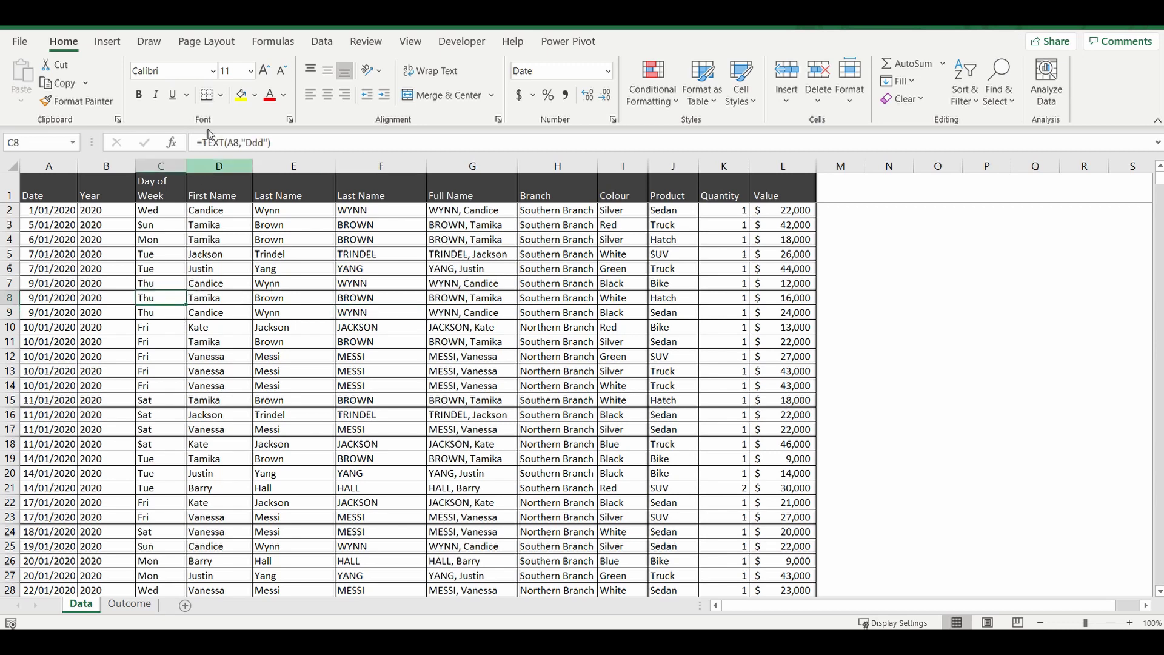
click(206, 42)
click(322, 42)
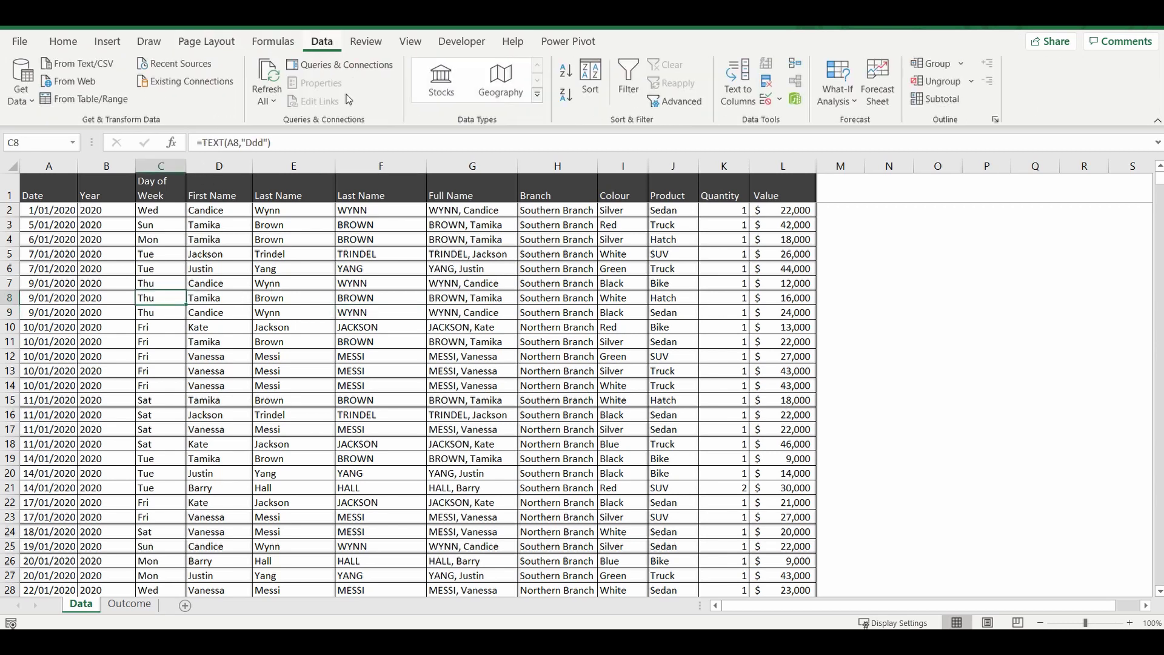
Format the whole Date column with the date type 14-Mar-12.
click(60, 162)
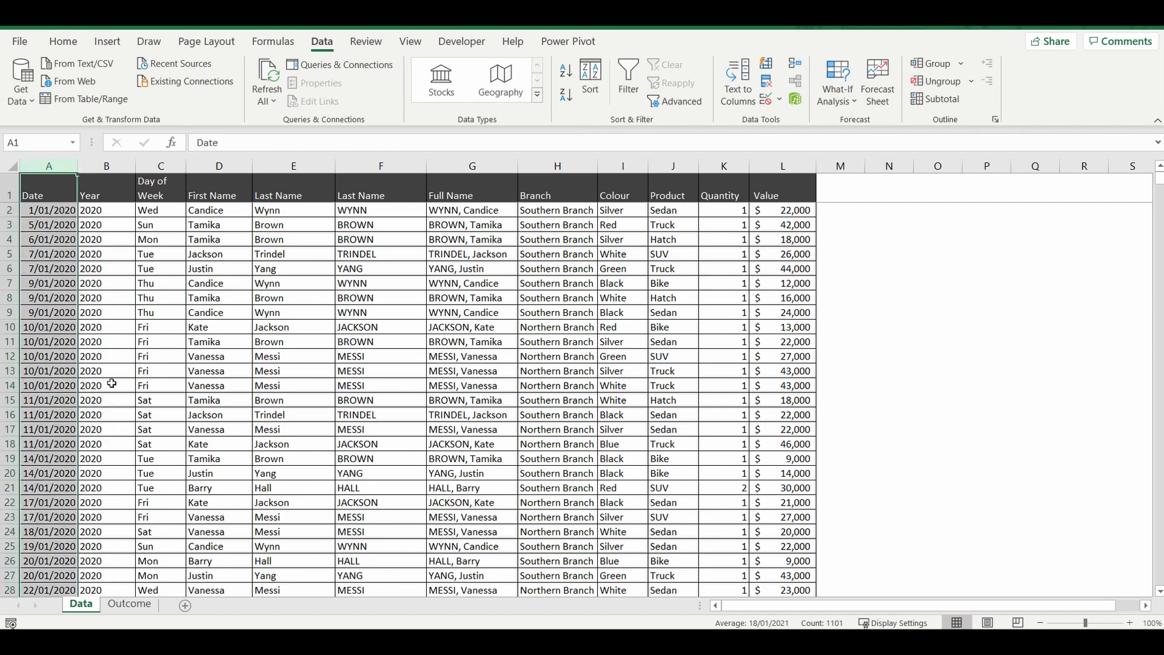
key(ctrl+1)
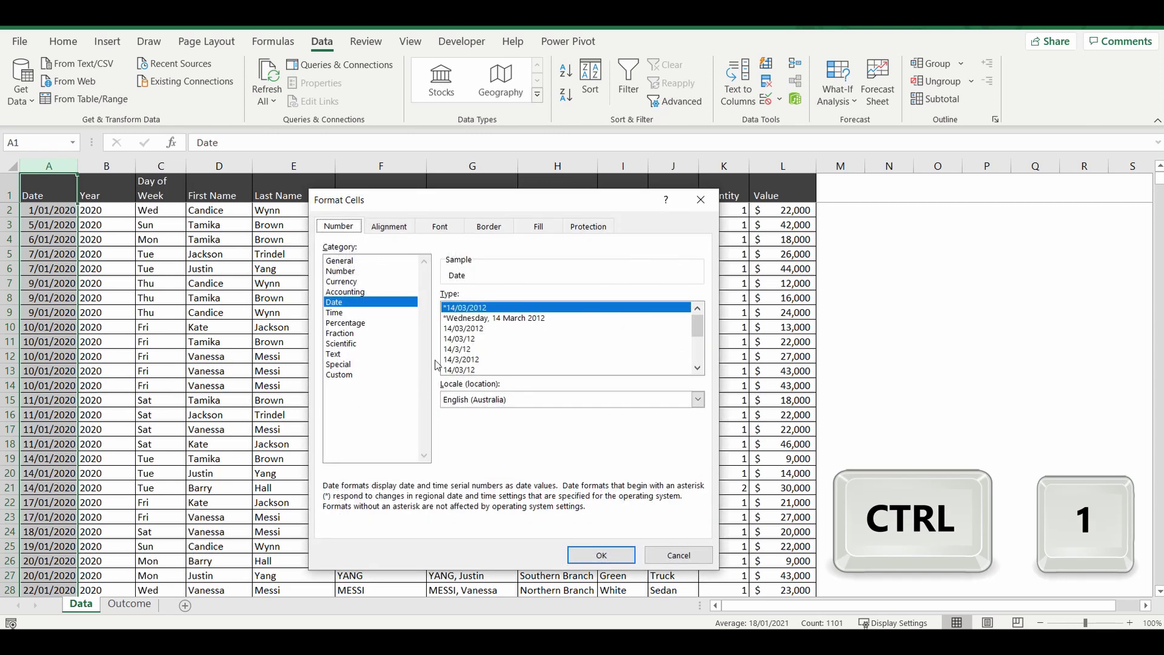
scroll(470, 344, down, 1)
scroll(485, 363, down, 1)
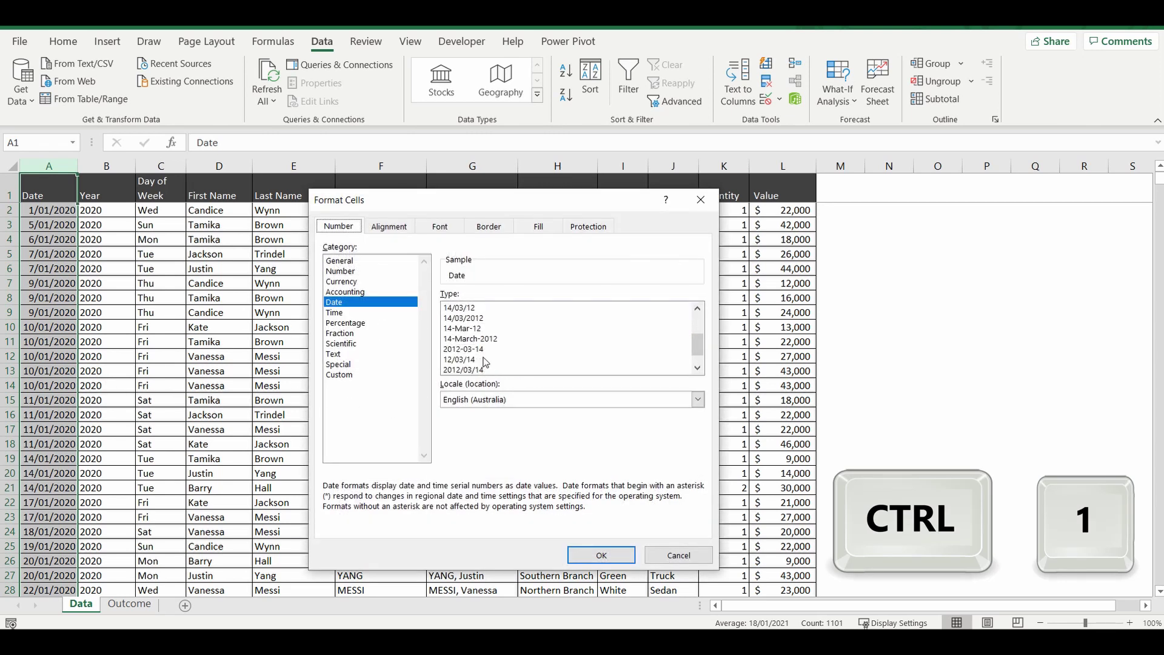
click(468, 329)
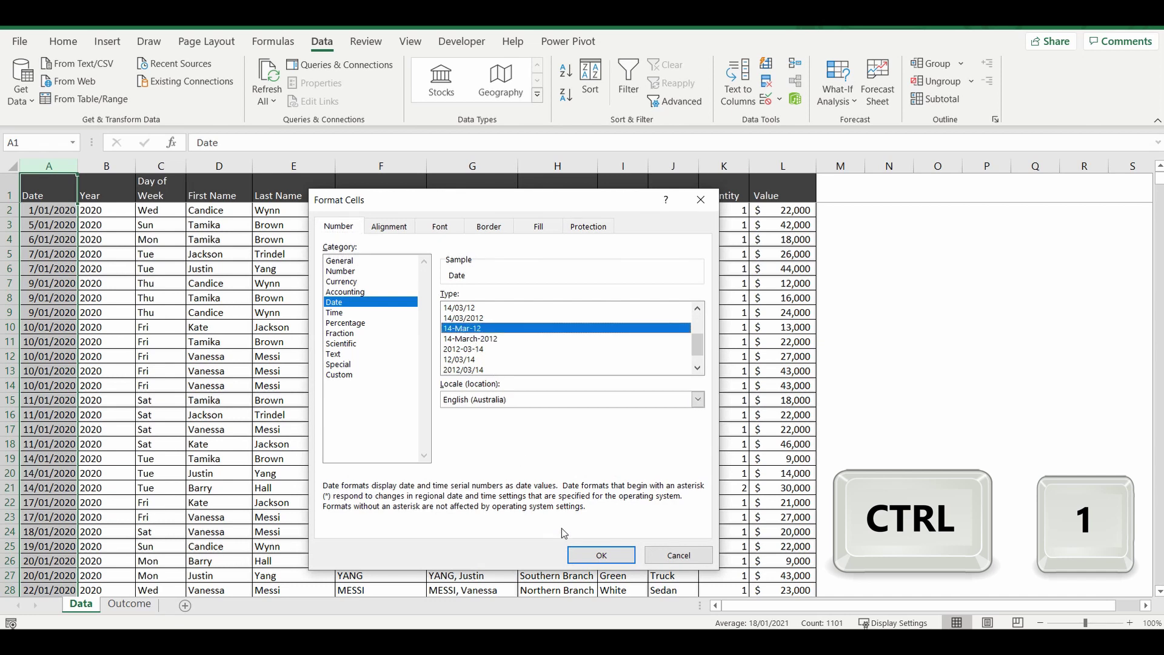
click(602, 557)
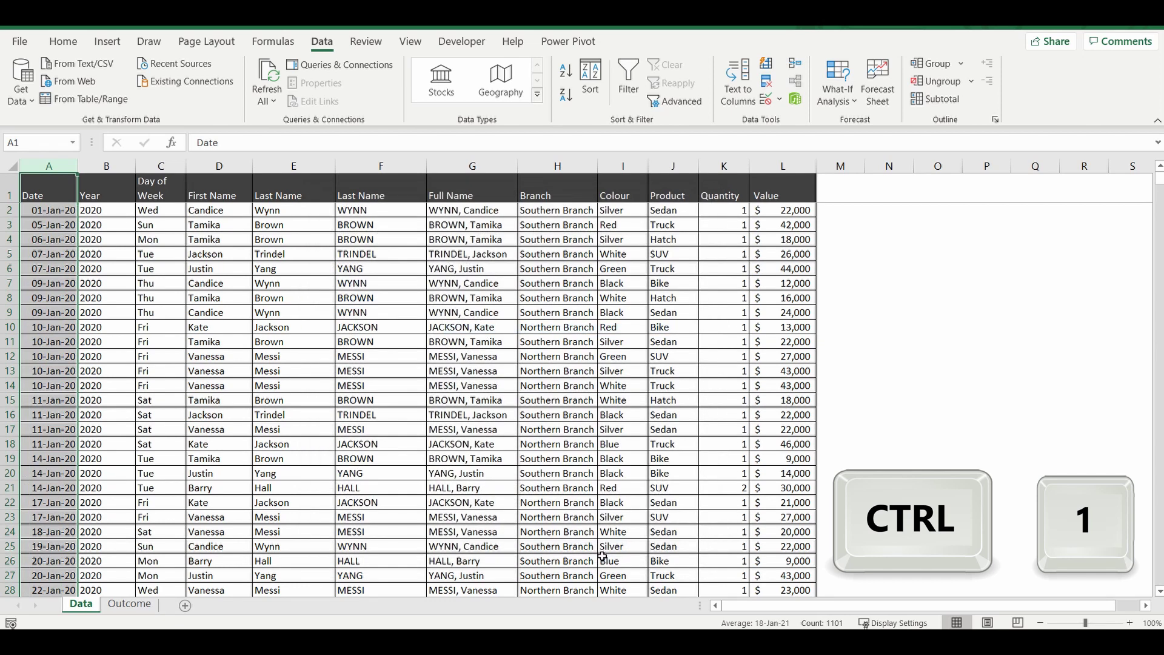
click(344, 352)
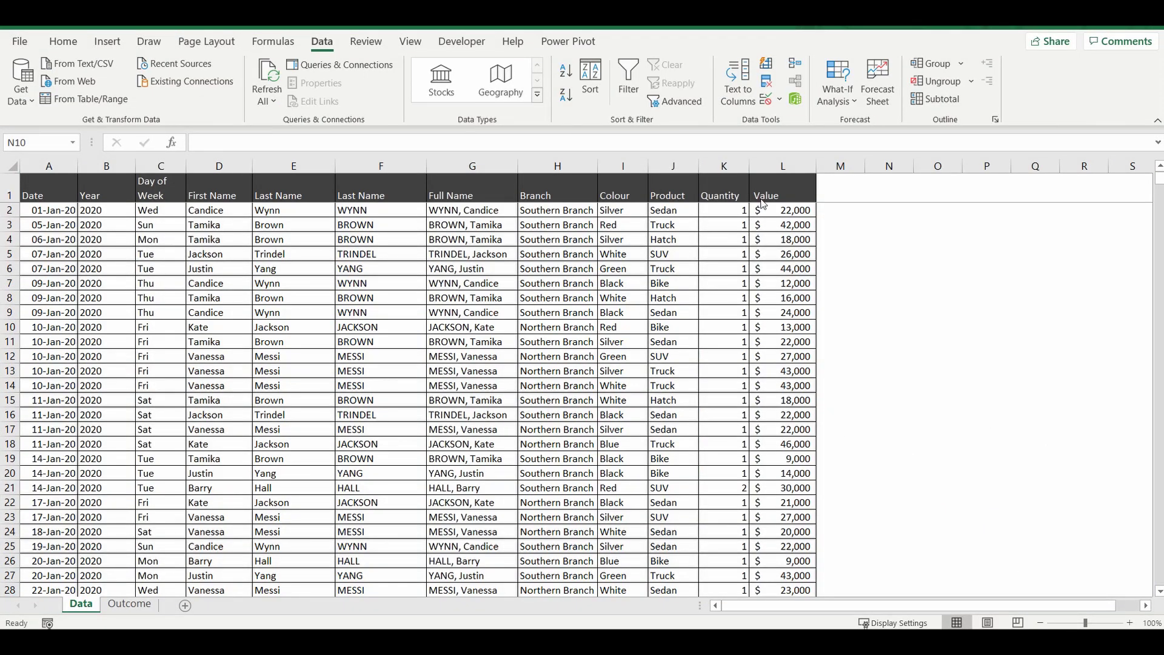
Add an AutoSum total of the Quantity column in cell K1102, below the last data row.
click(720, 283)
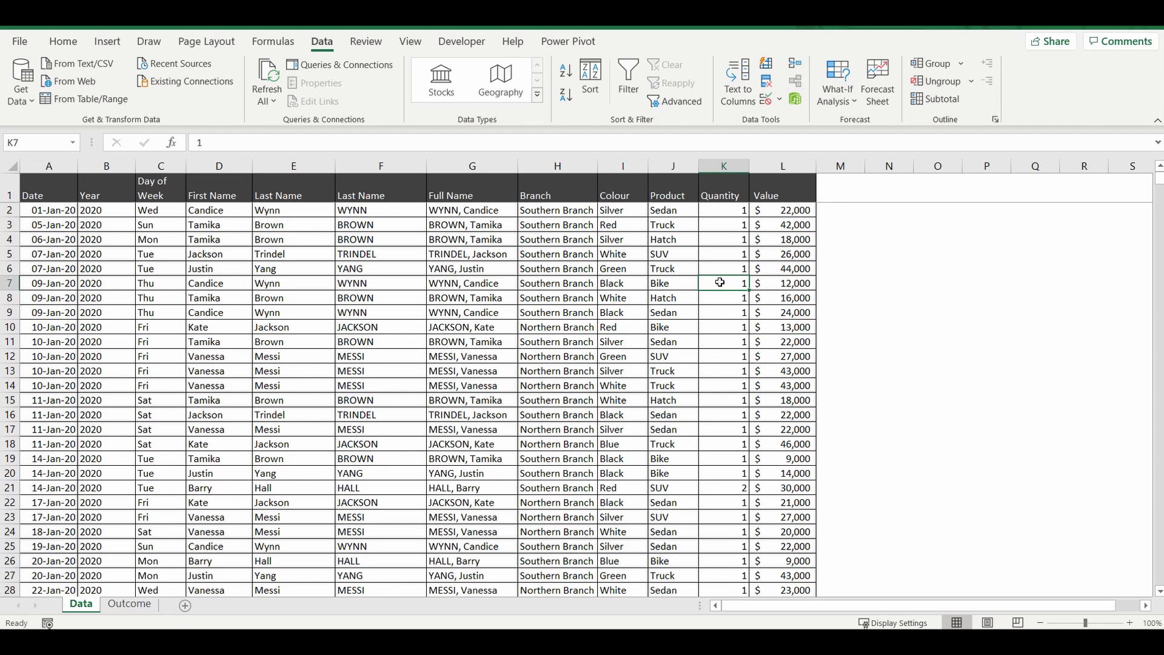
key(ctrl+Down)
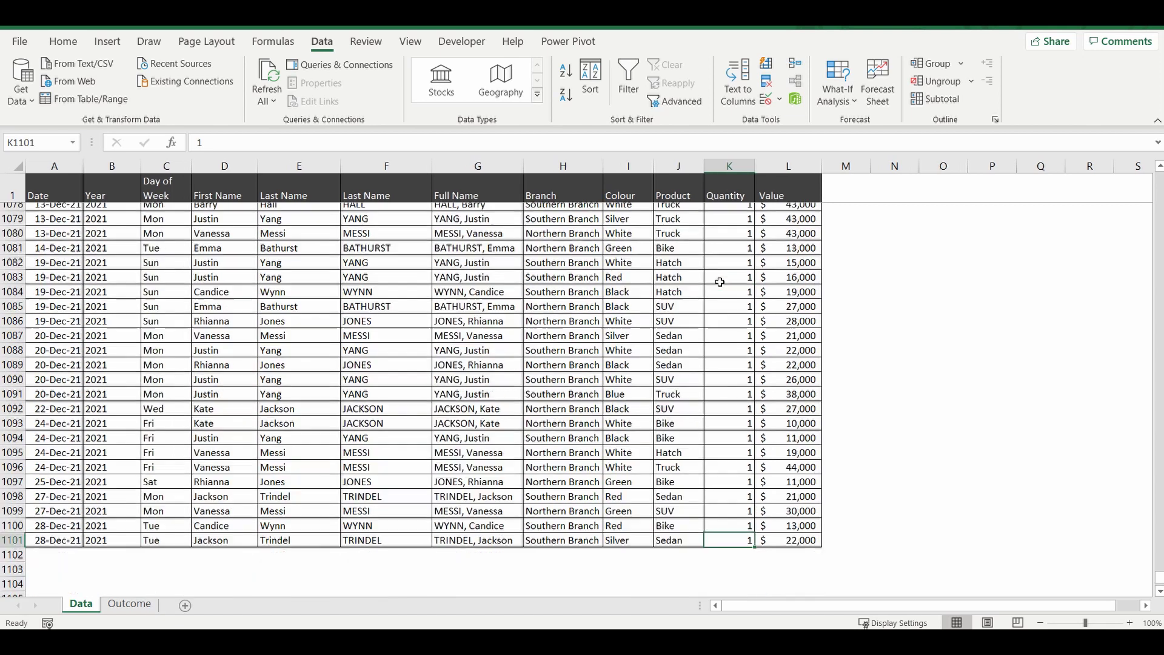
click(728, 431)
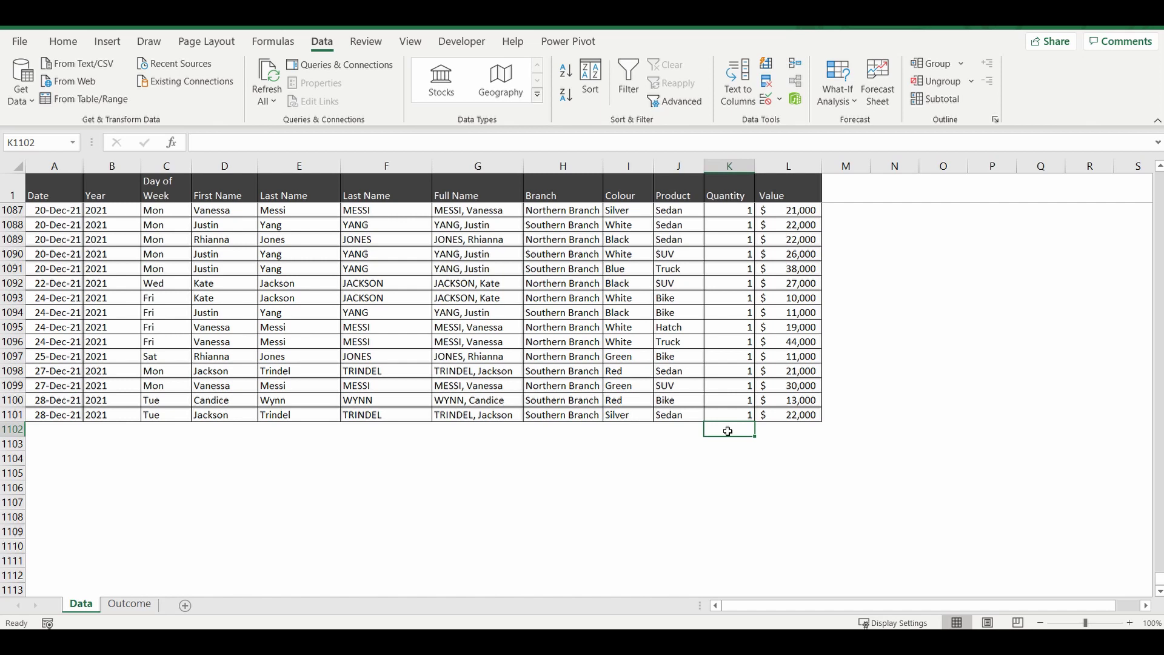
key(alt+equal)
key(Return)
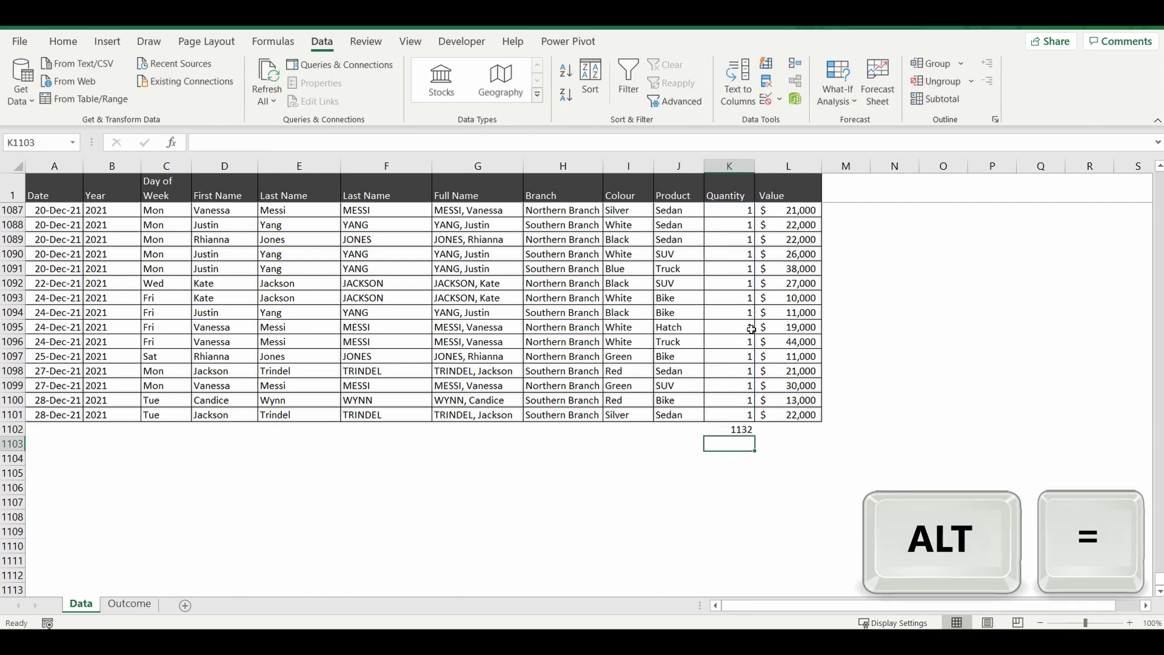
Add an AutoSum total of the Value column in cell L1102 with =SUM(L2:L1101).
click(794, 431)
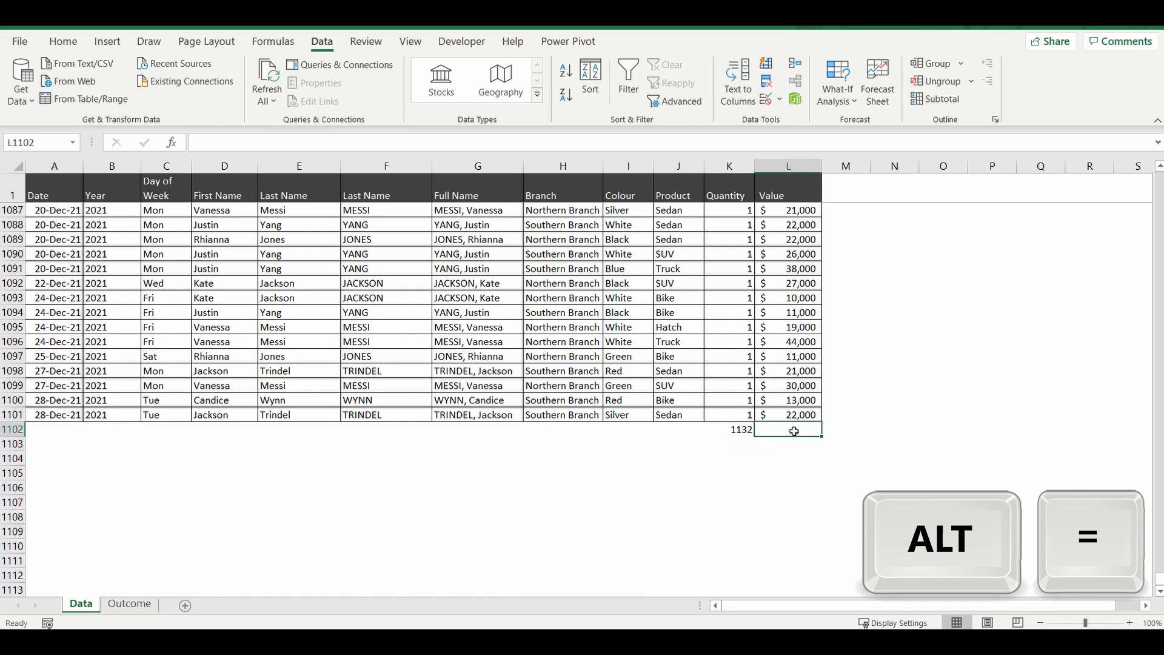
key(alt+equal)
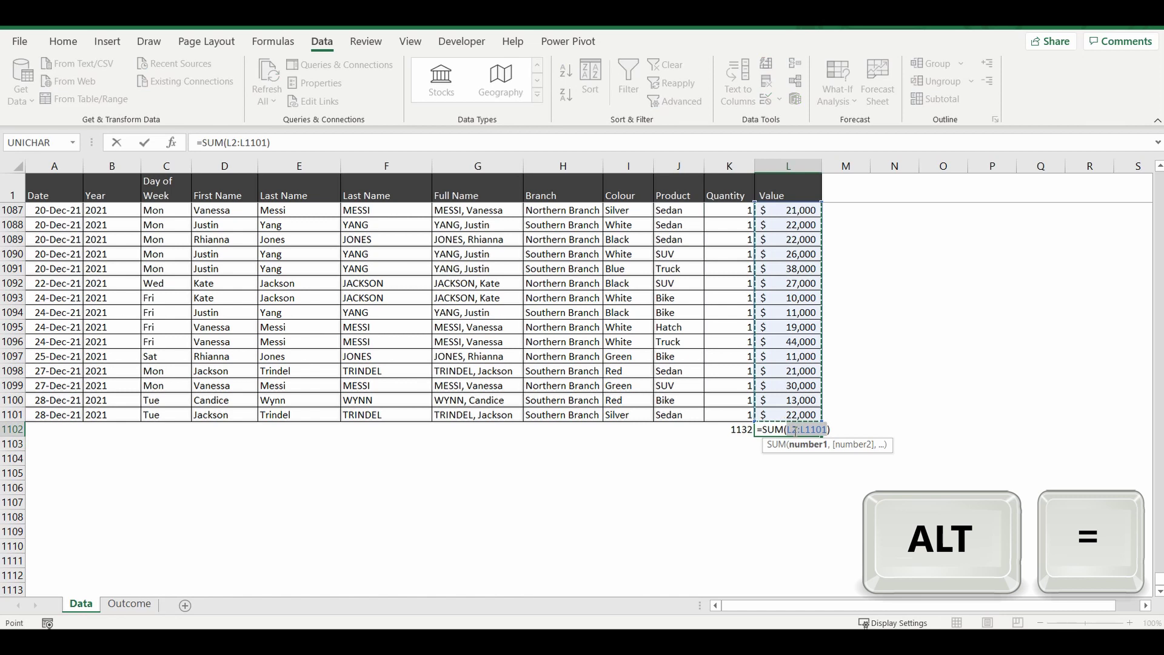
key(Return)
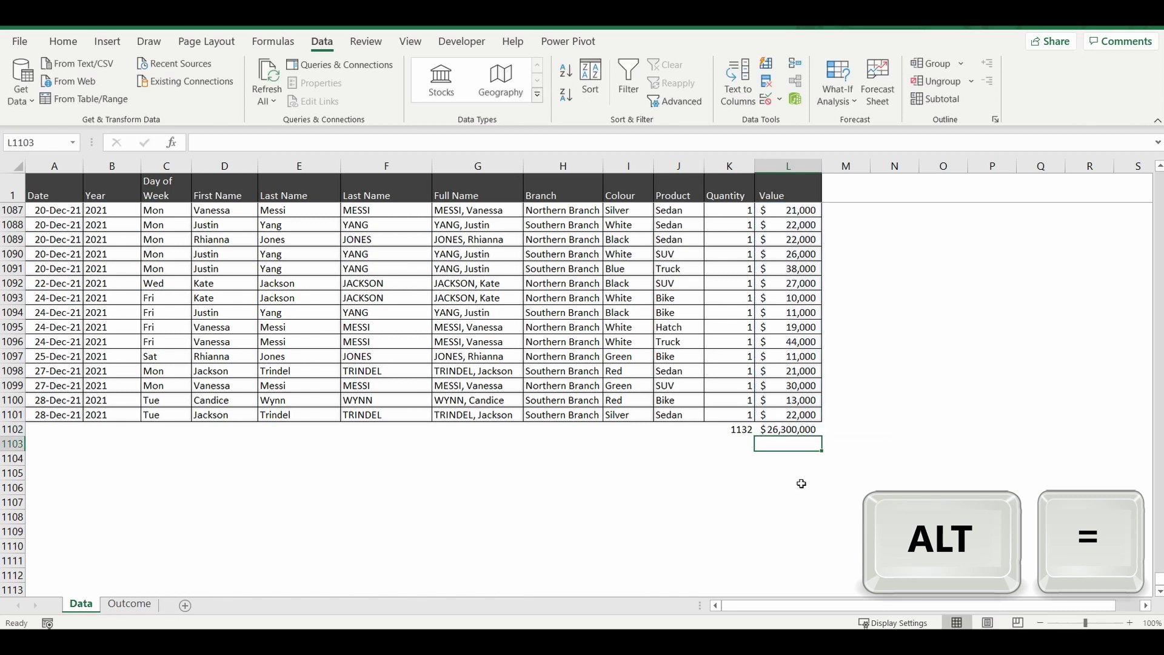
click(686, 427)
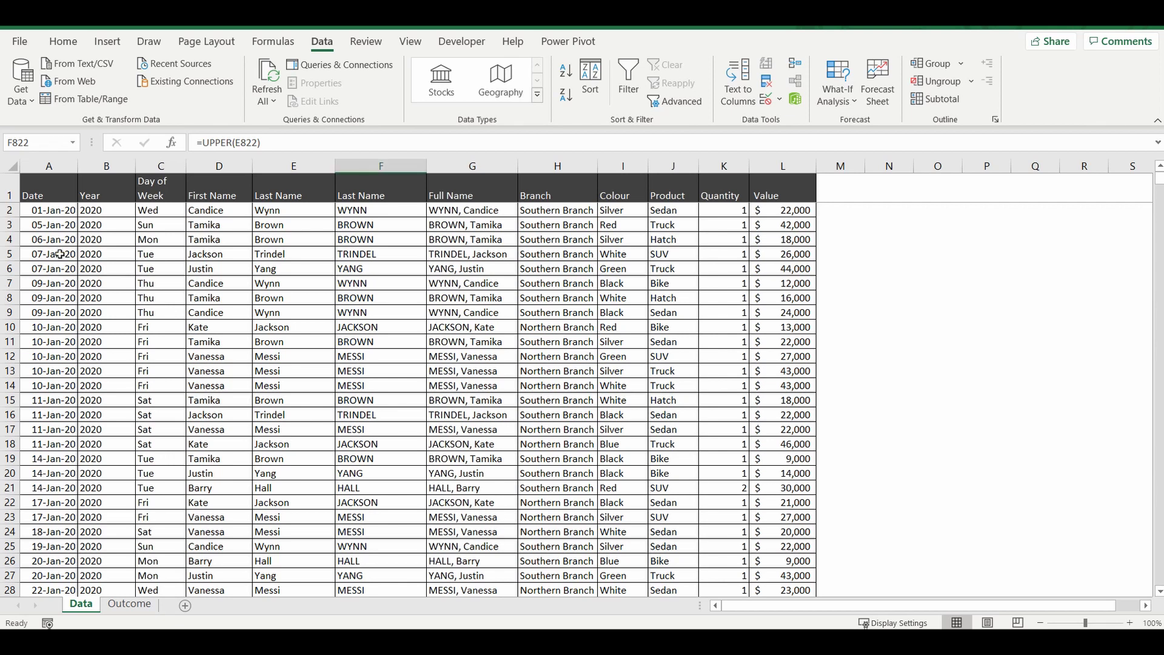
key(F2)
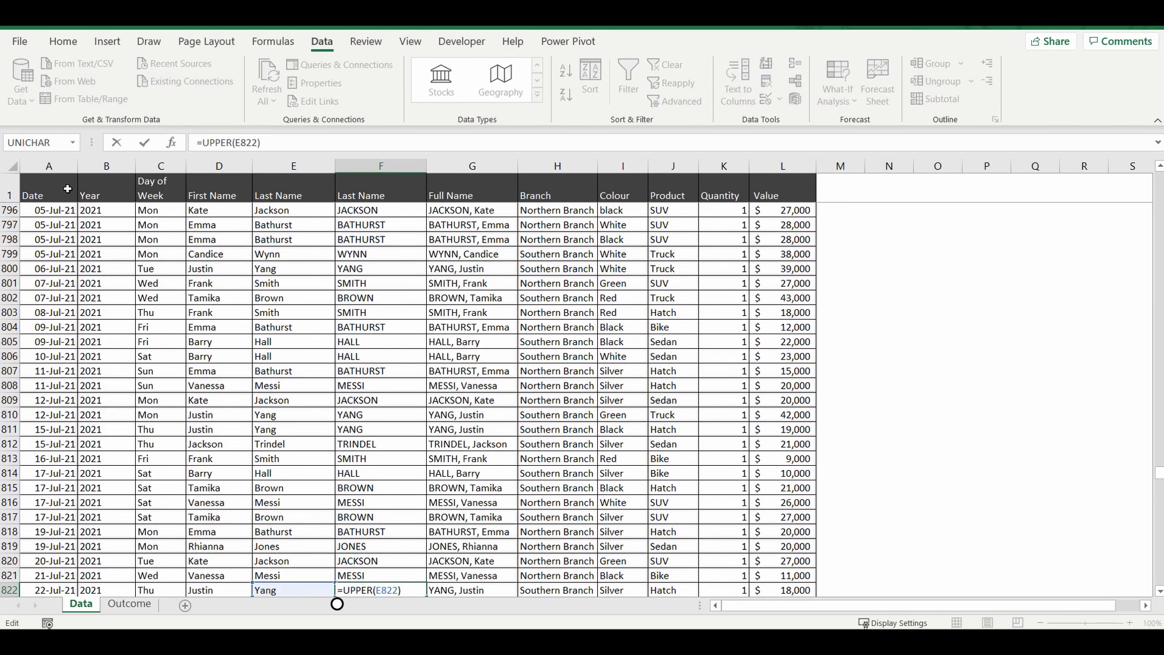
drag(67, 189, 68, 204)
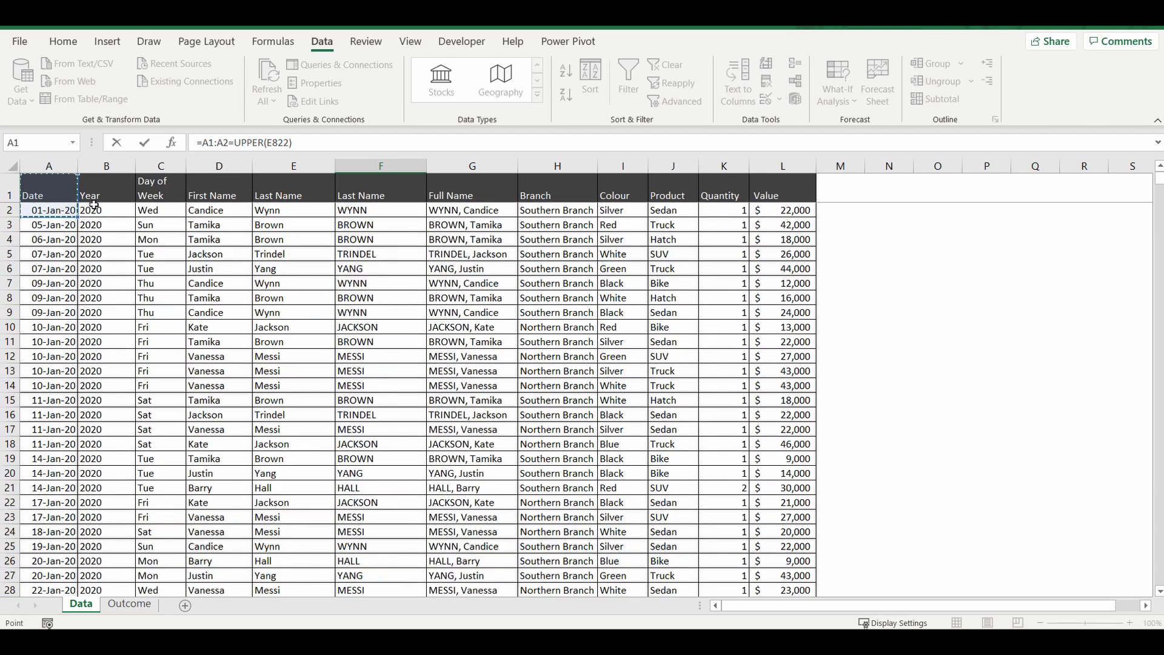
key(Escape)
Go from cell A3 straight to the last row of the Date column, and across to the last column of that row.
click(51, 200)
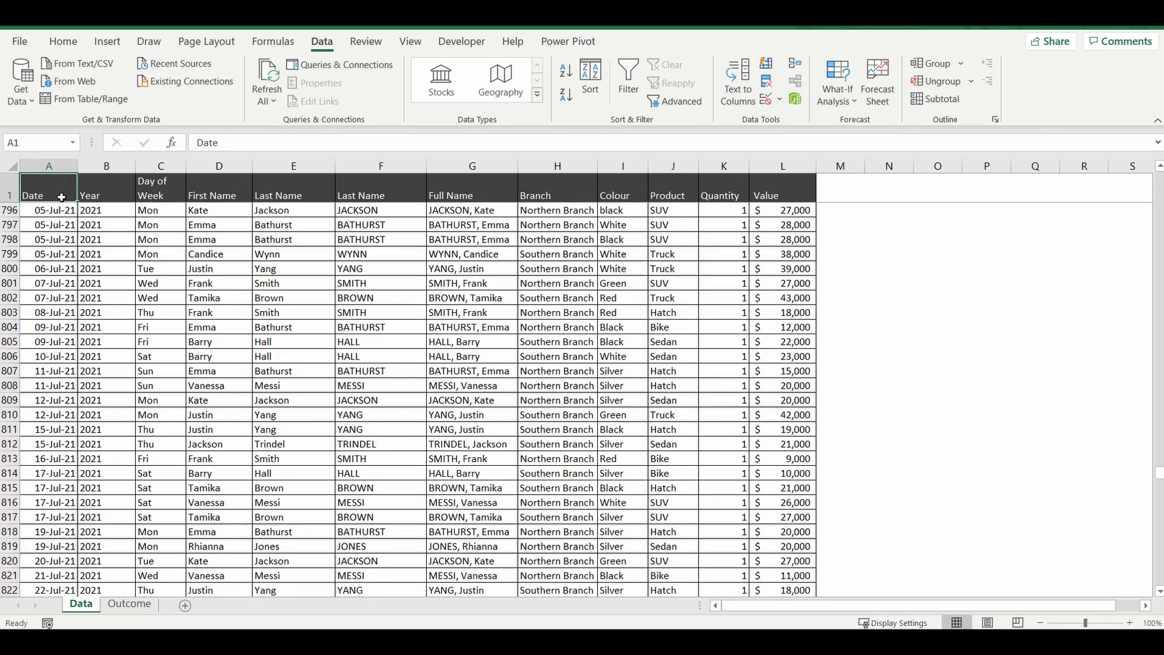
key(Down)
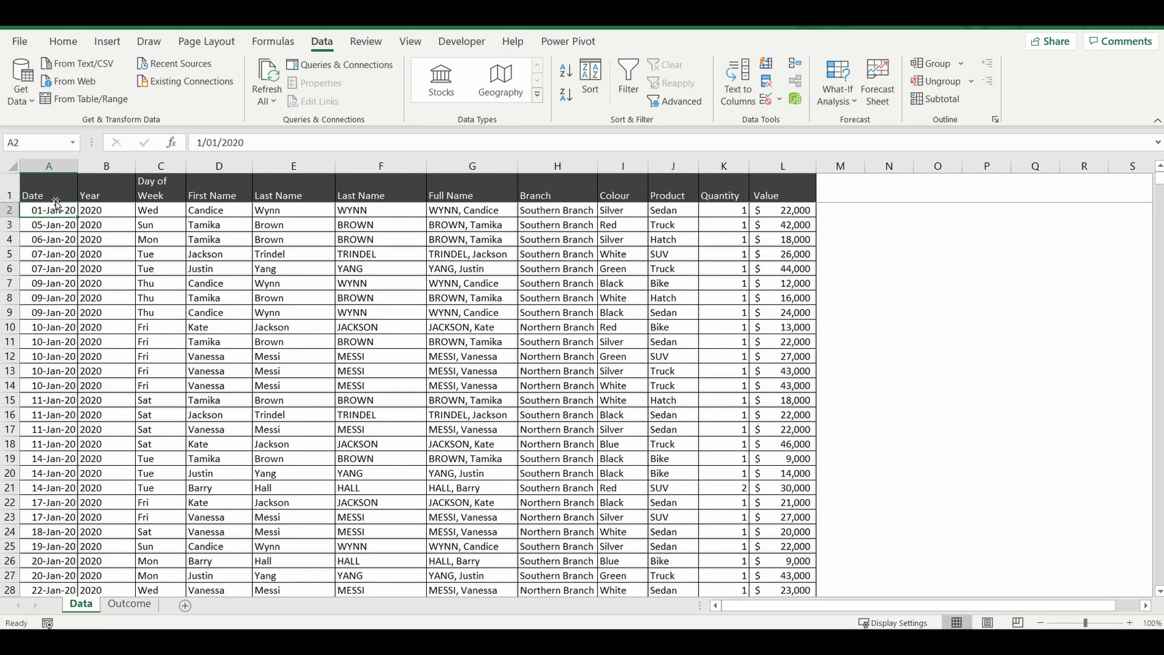
click(45, 226)
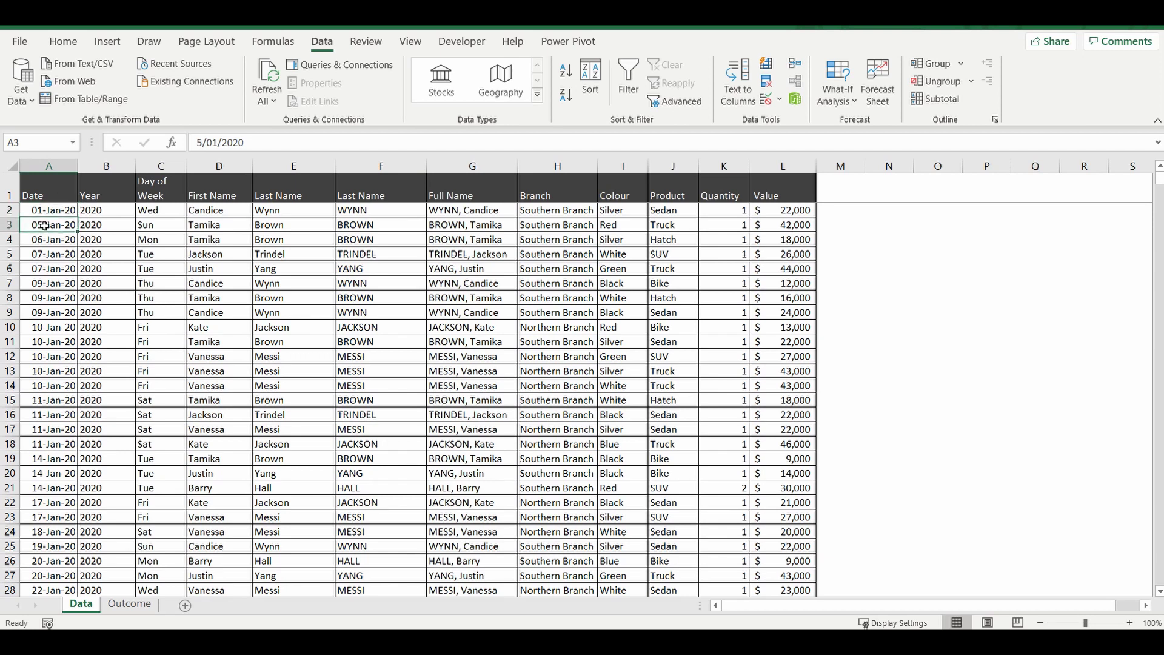
scroll(58, 298, down, 10)
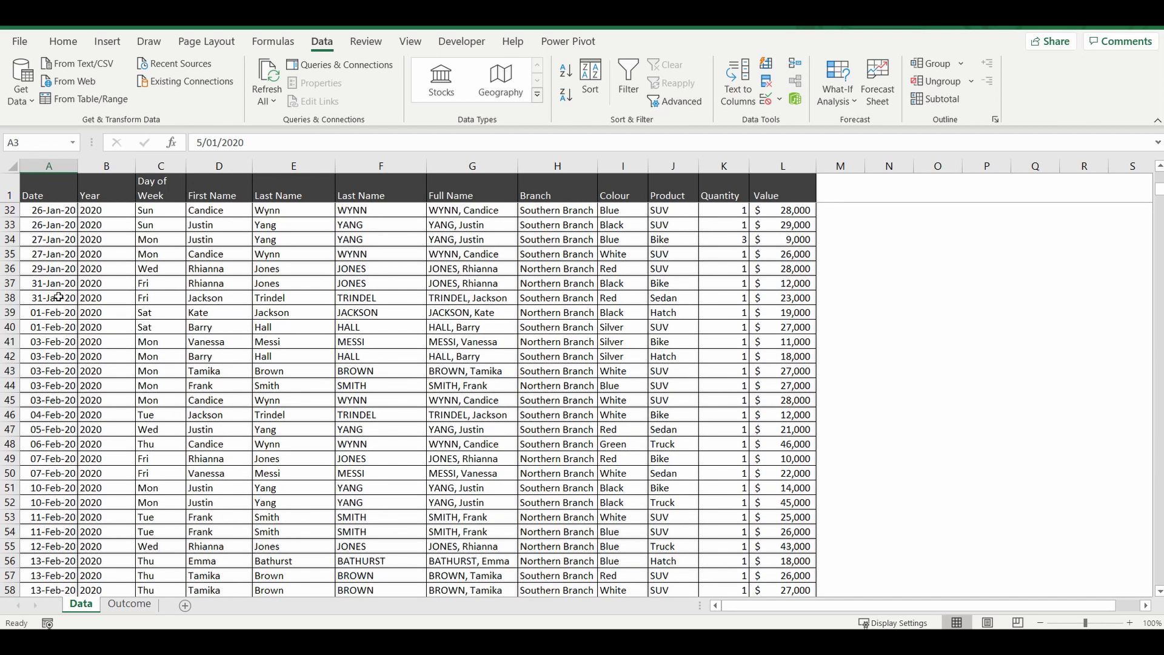
scroll(58, 297, up, 10)
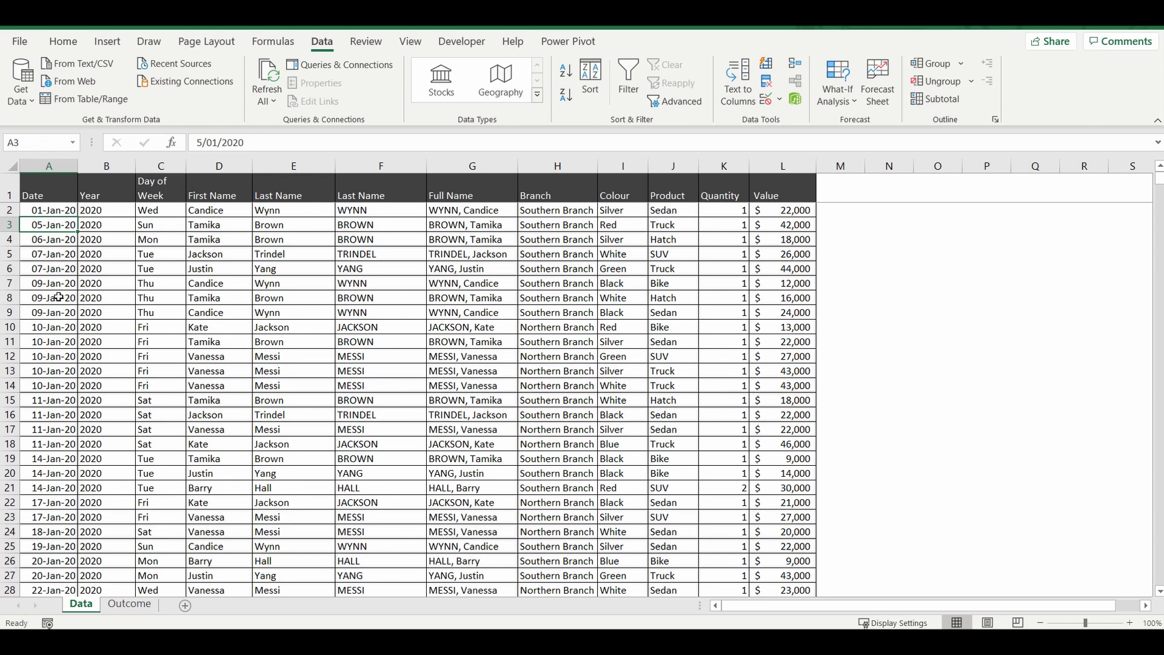
key(ctrl+Down)
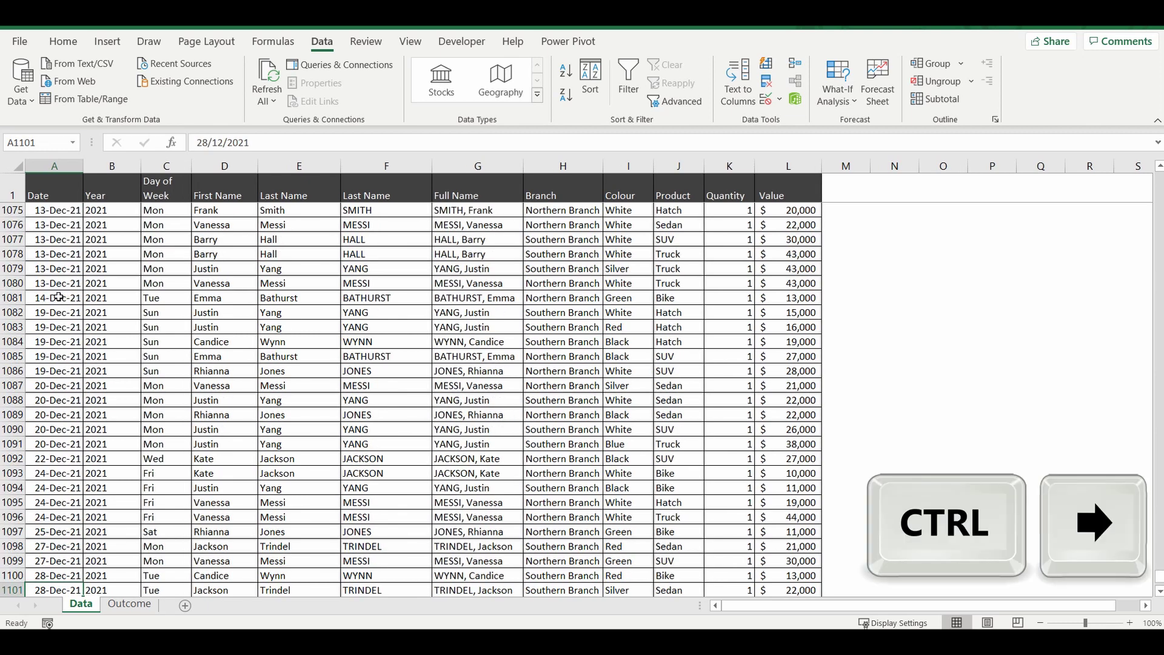
key(ctrl+Right)
scroll(248, 394, down, 2)
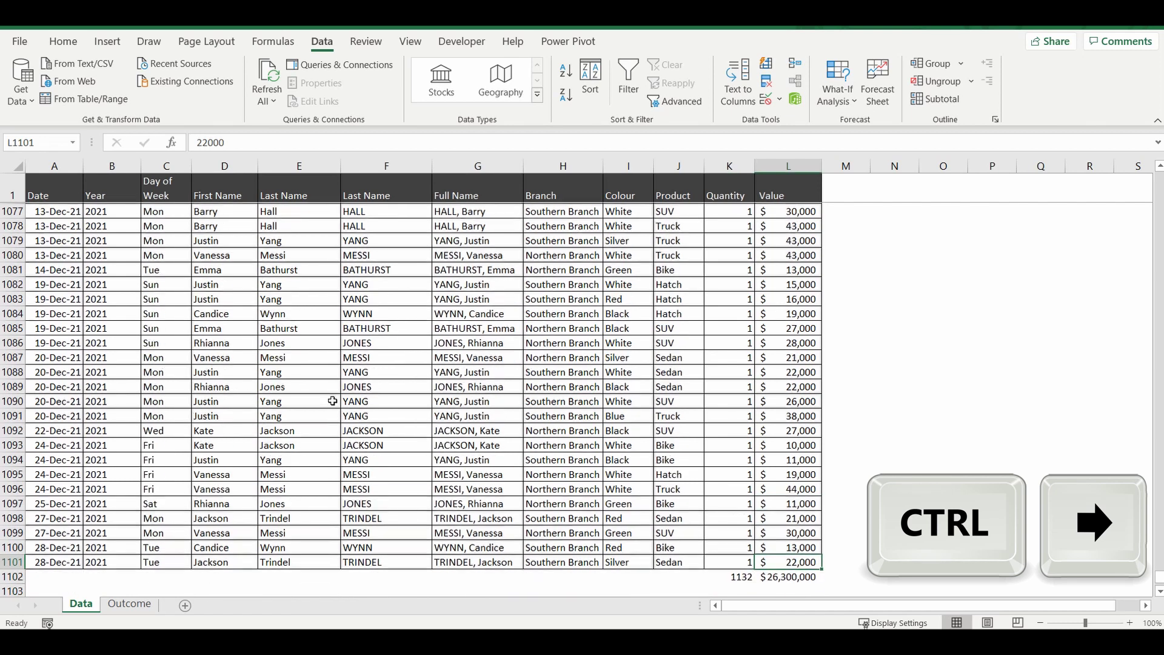
scroll(257, 356, down, 1)
scroll(257, 356, up, 2)
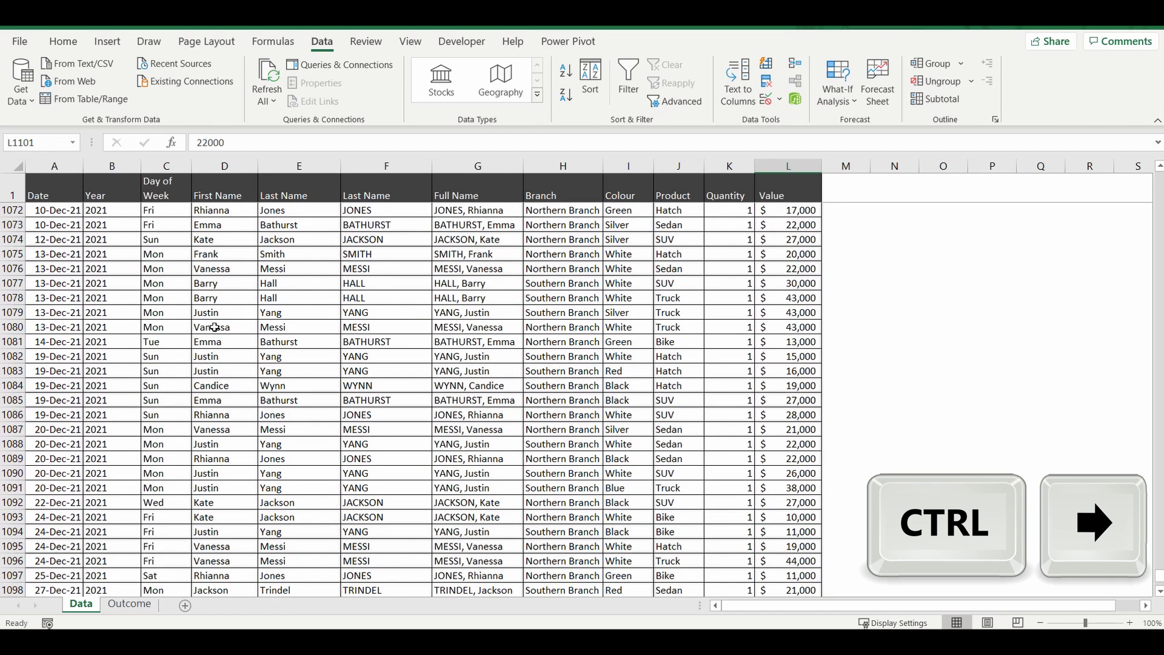
Go from the Day of Week header straight down to the last filled cell before the column's first gap.
click(168, 185)
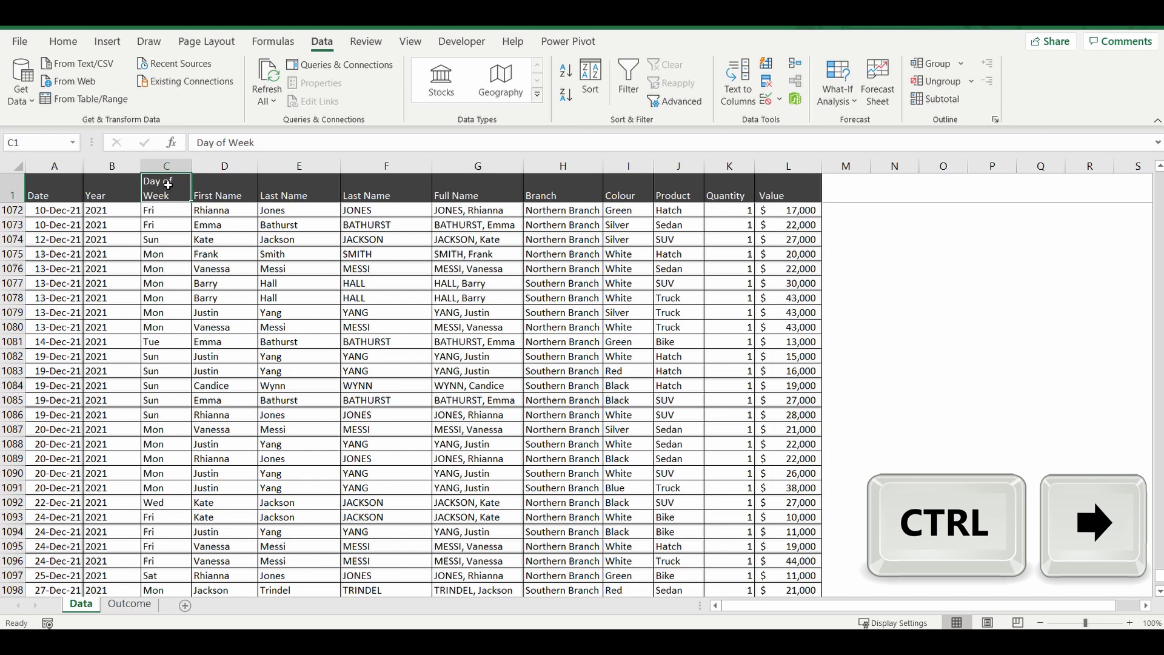
key(ctrl+Down)
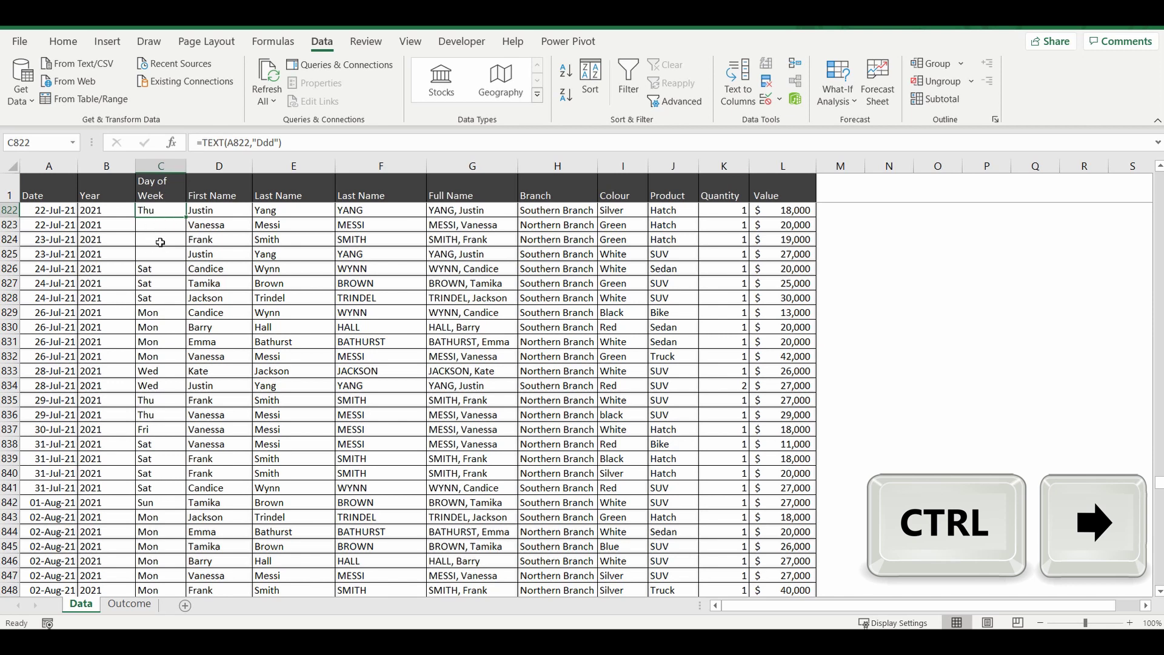
Select the whole dataset from the Date header in A1 across to the Value column and down to row 1101.
scroll(160, 243, up, 1)
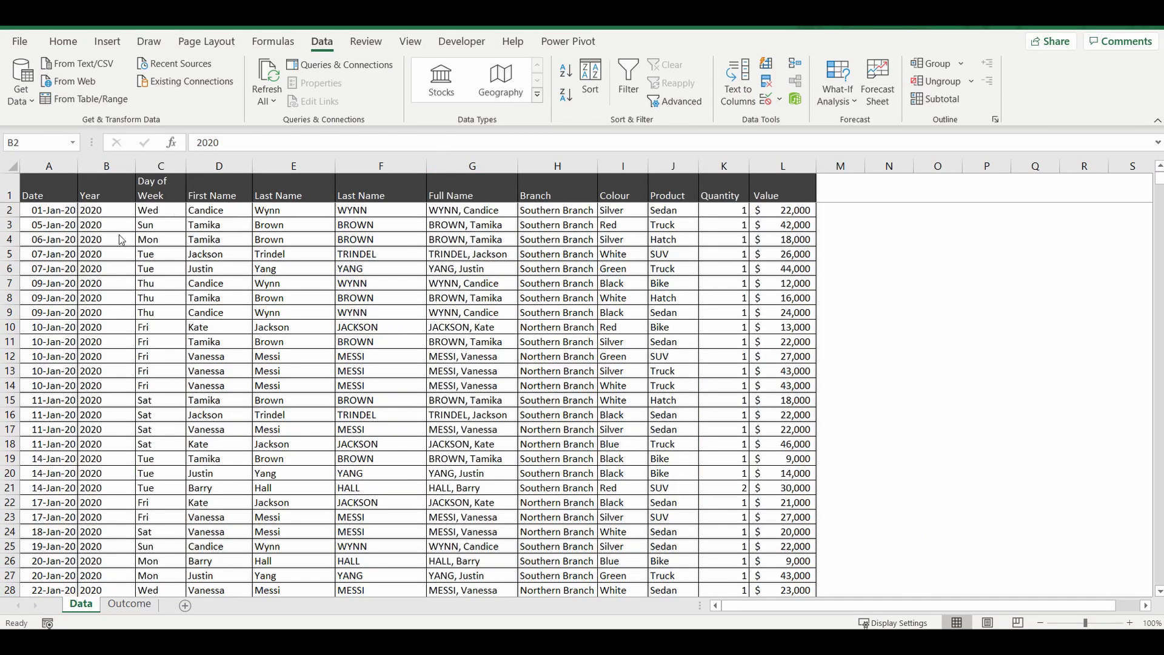
click(42, 188)
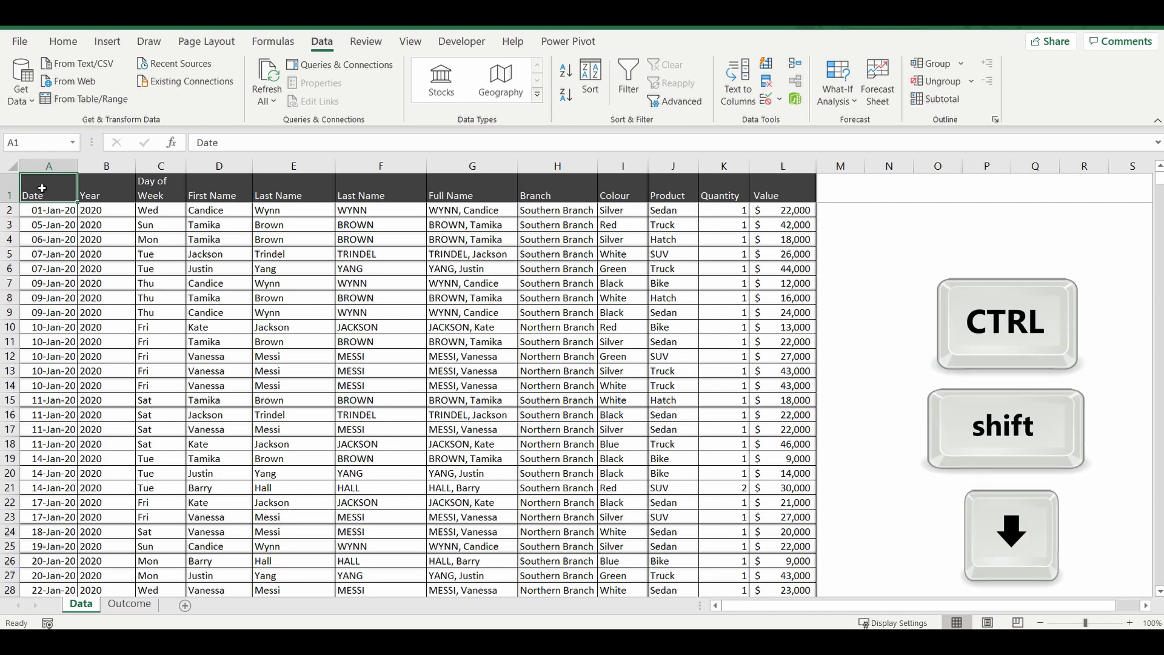
key(ctrl+shift+Right)
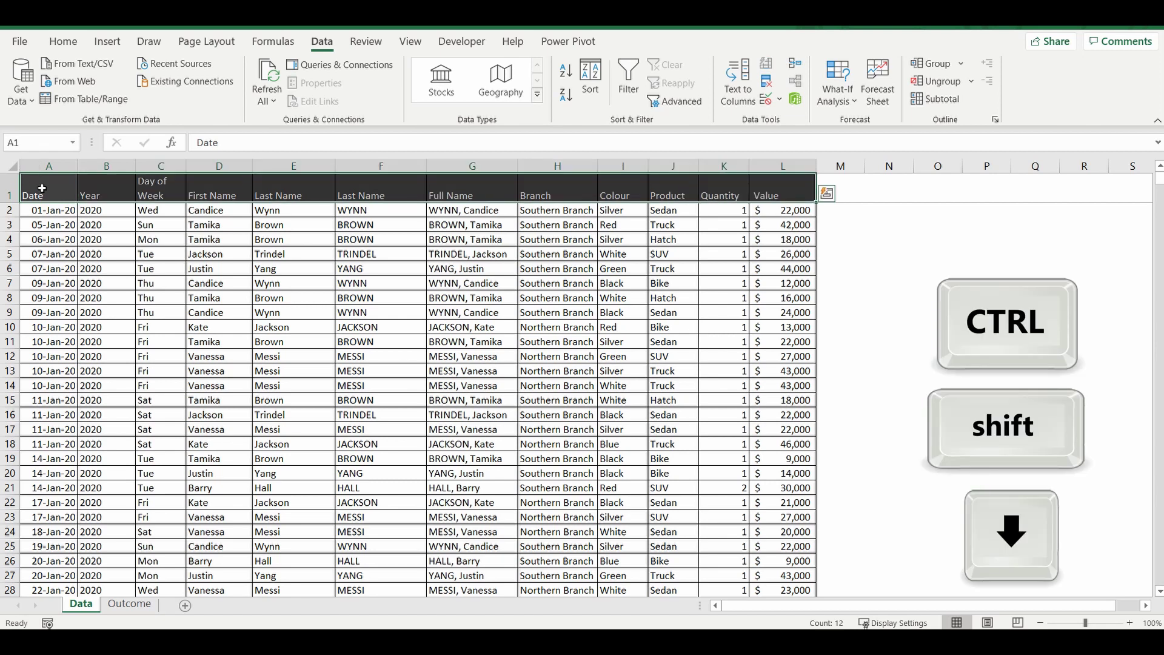
key(ctrl+shift+Down)
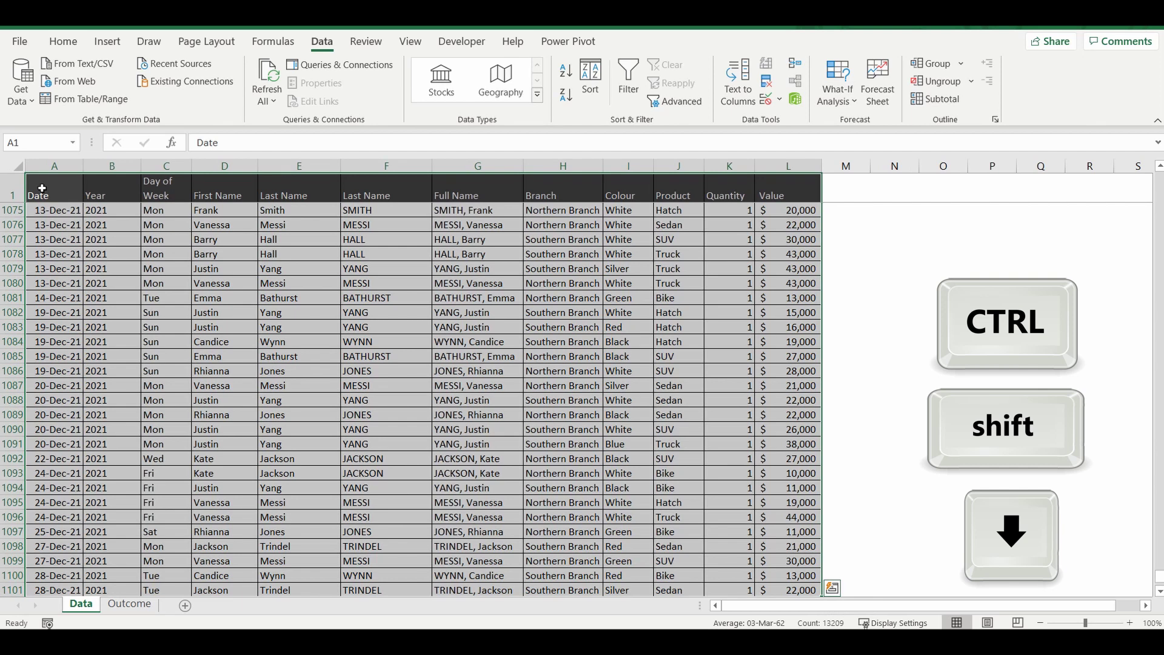
scroll(68, 293, down, 2)
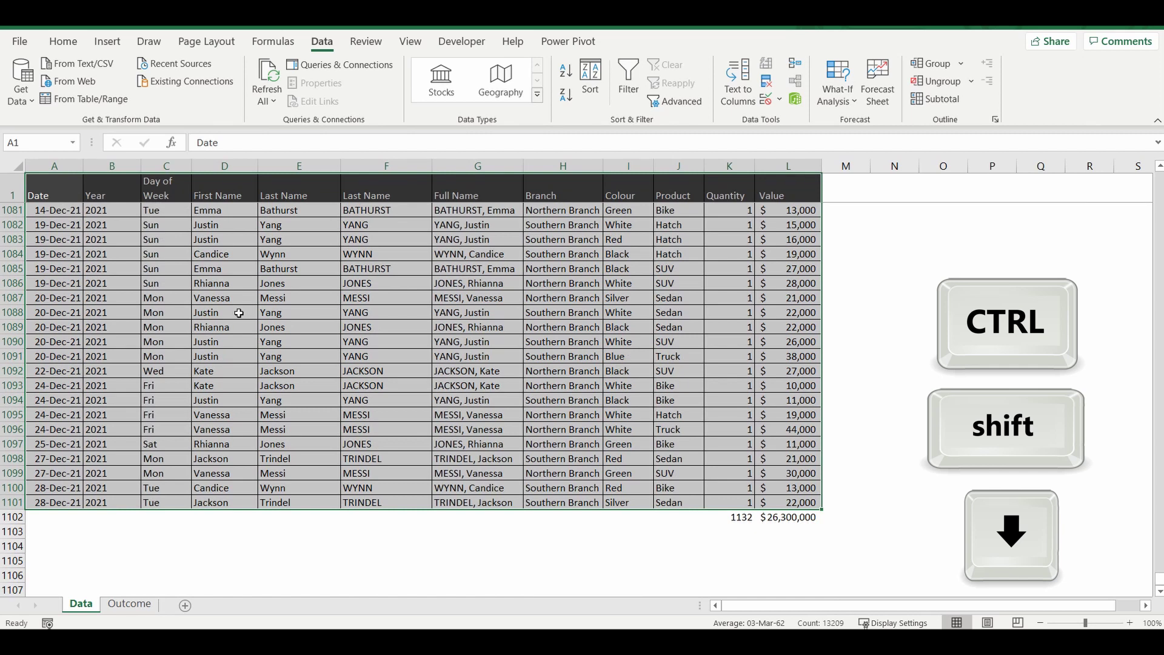
Copy the selected dataset, cancel the copy, and clear the selection by choosing the empty cell N1087.
right_click(239, 313)
click(285, 225)
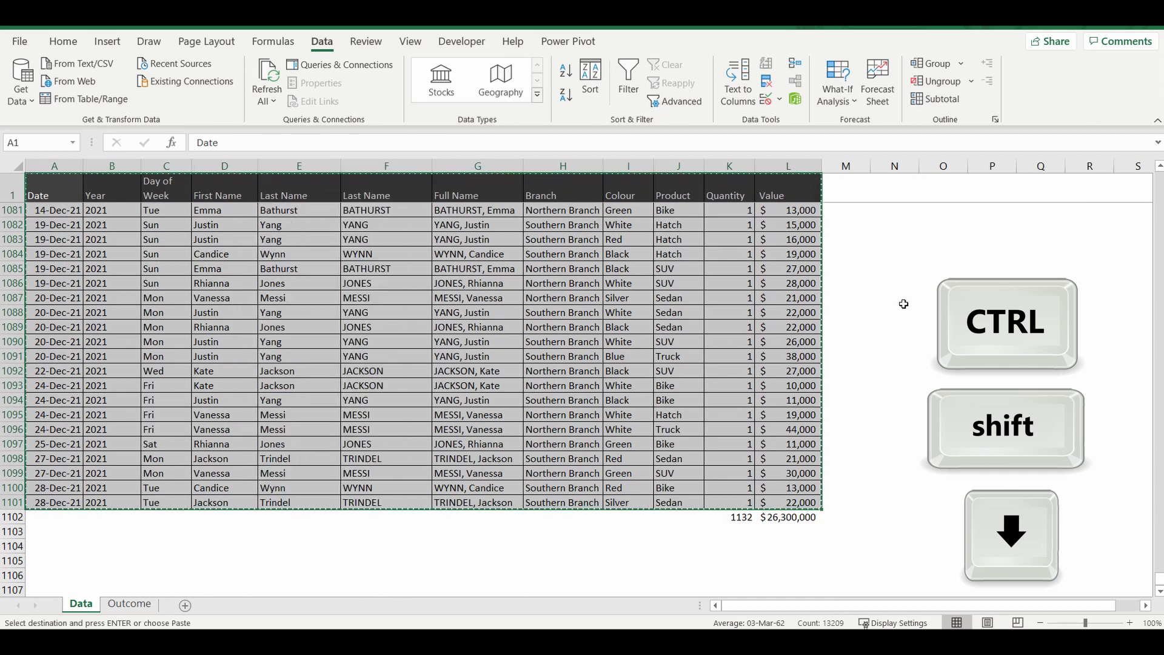
key(Escape)
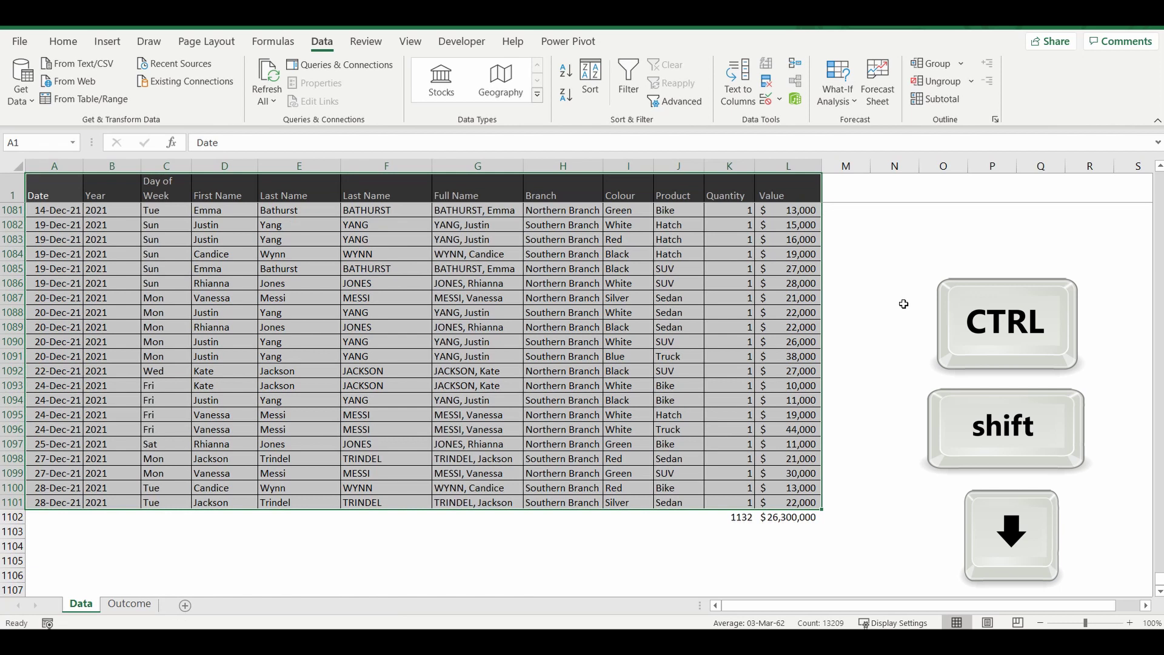
click(903, 304)
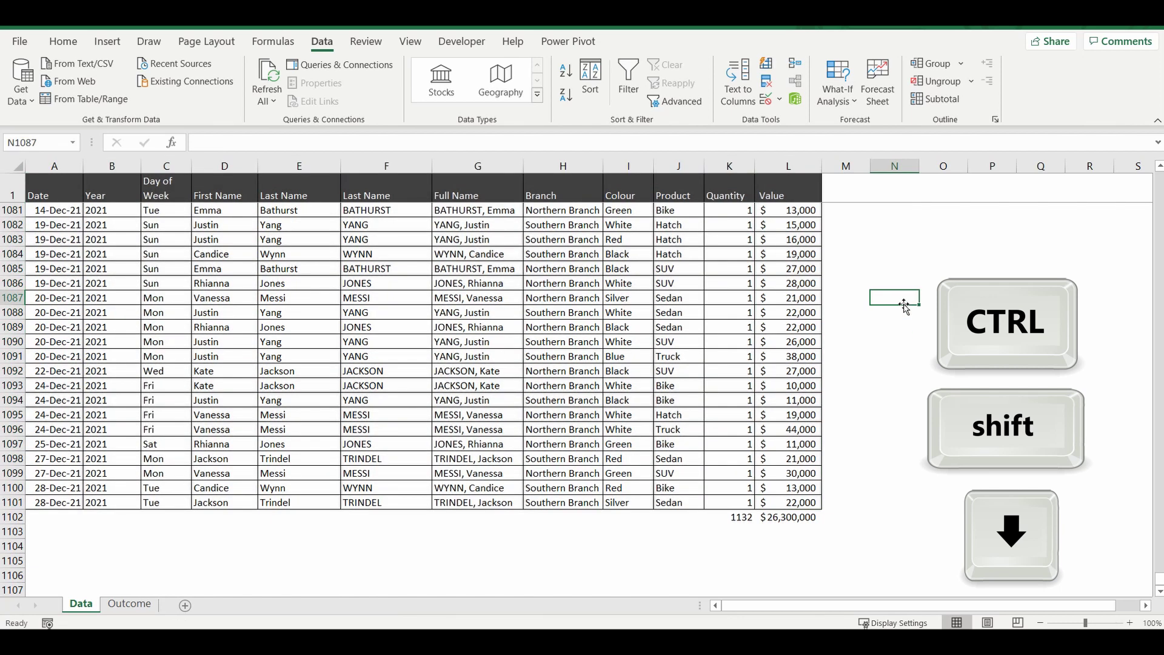